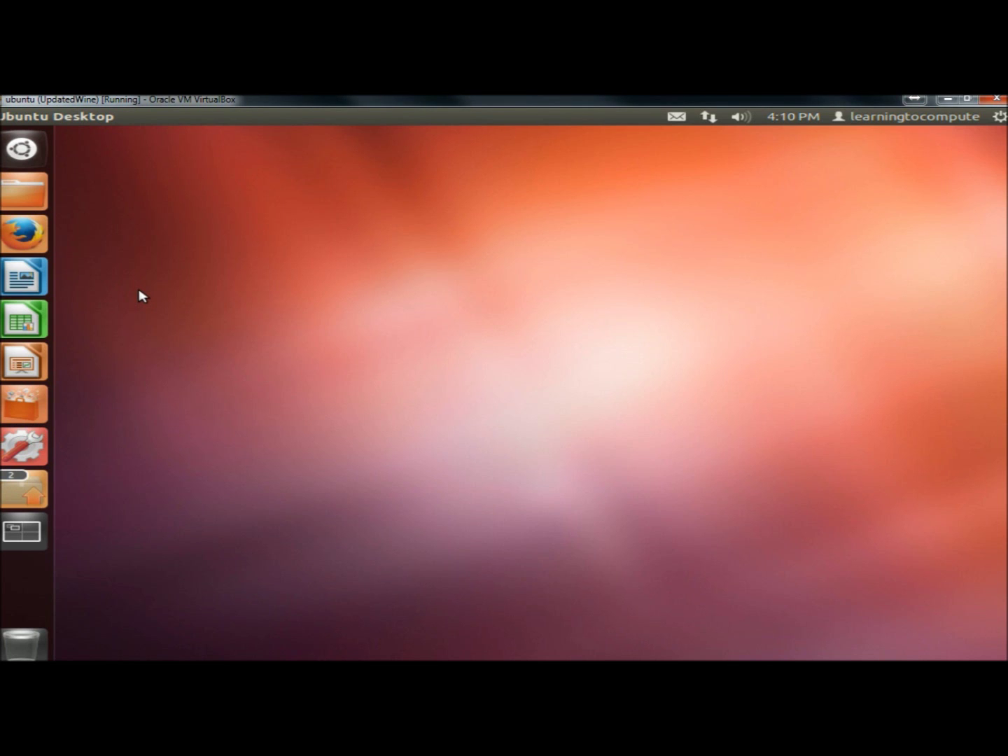
Step: Search the Dash for 'wine' to list Configure Wine, Uninstall Wine Software and Winetricks
{"action": "left_click", "coordinate": [23, 148]}
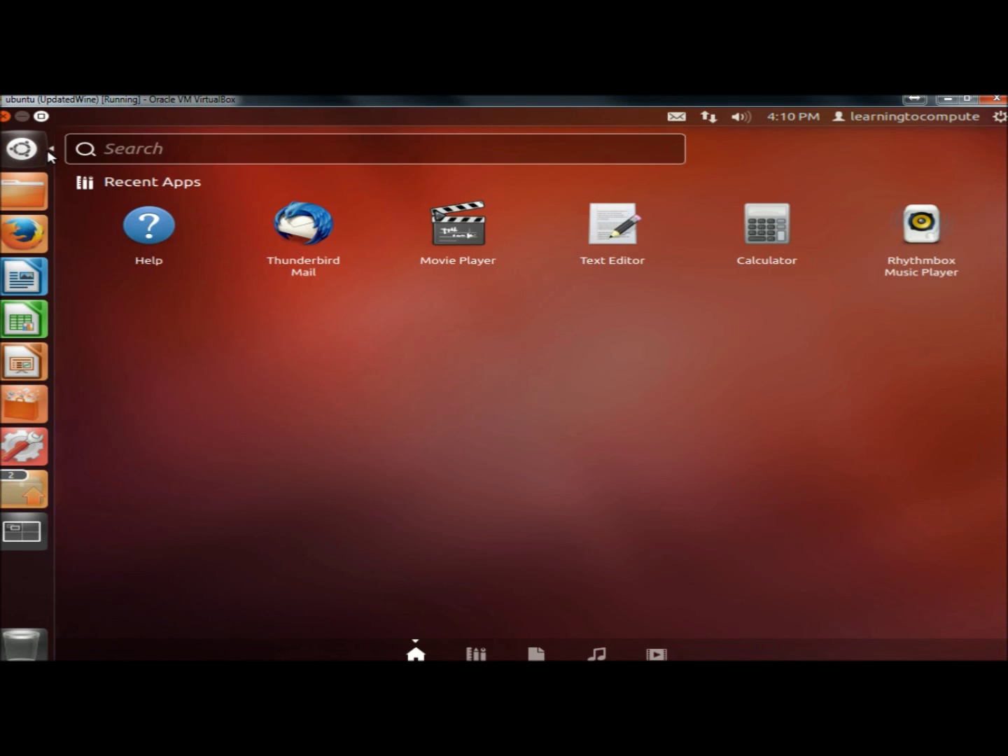
{"action": "type", "text": "wine"}
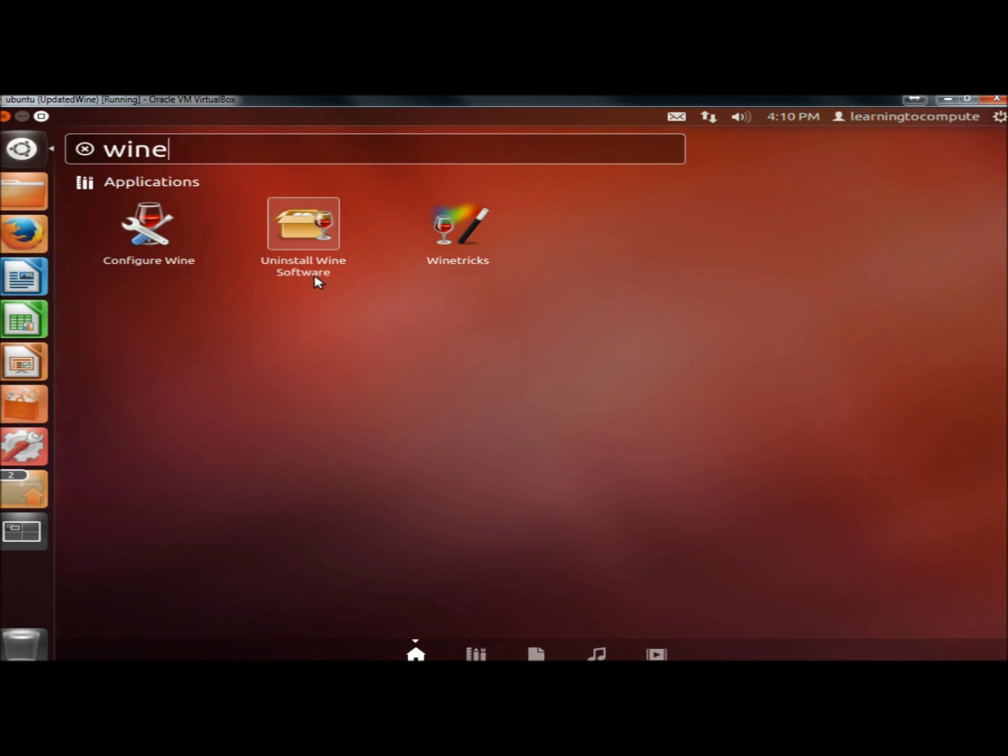
Step: In Ubuntu Software Center, search for Wine and show the Wine Windows Program Loader details
{"action": "left_click", "coordinate": [5, 116]}
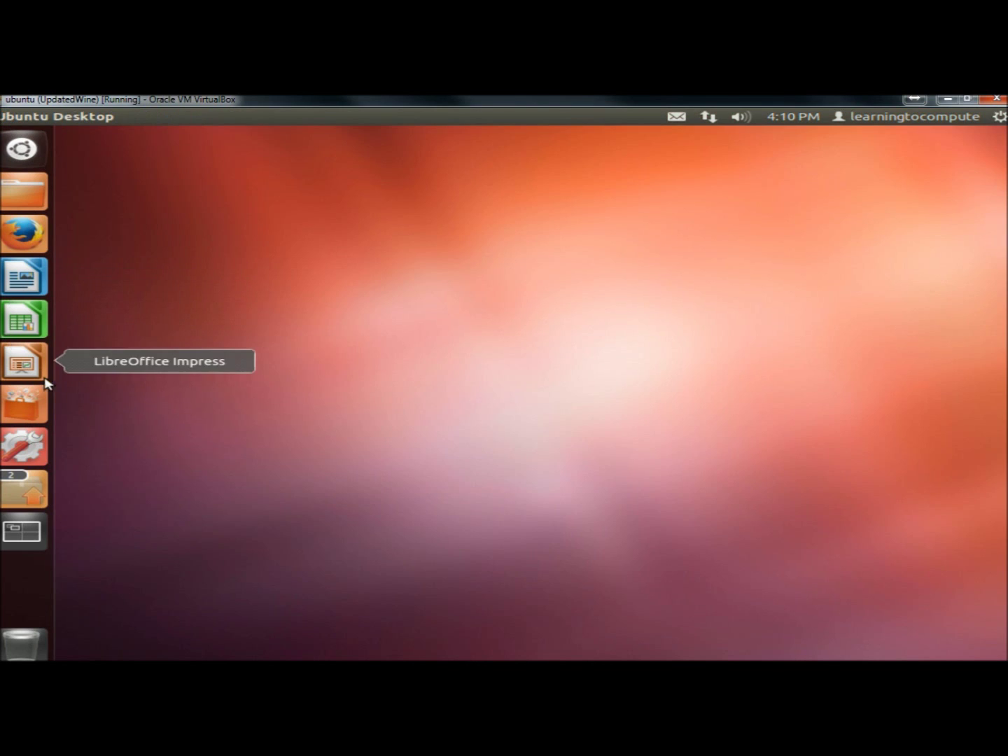
{"action": "left_click", "coordinate": [35, 404]}
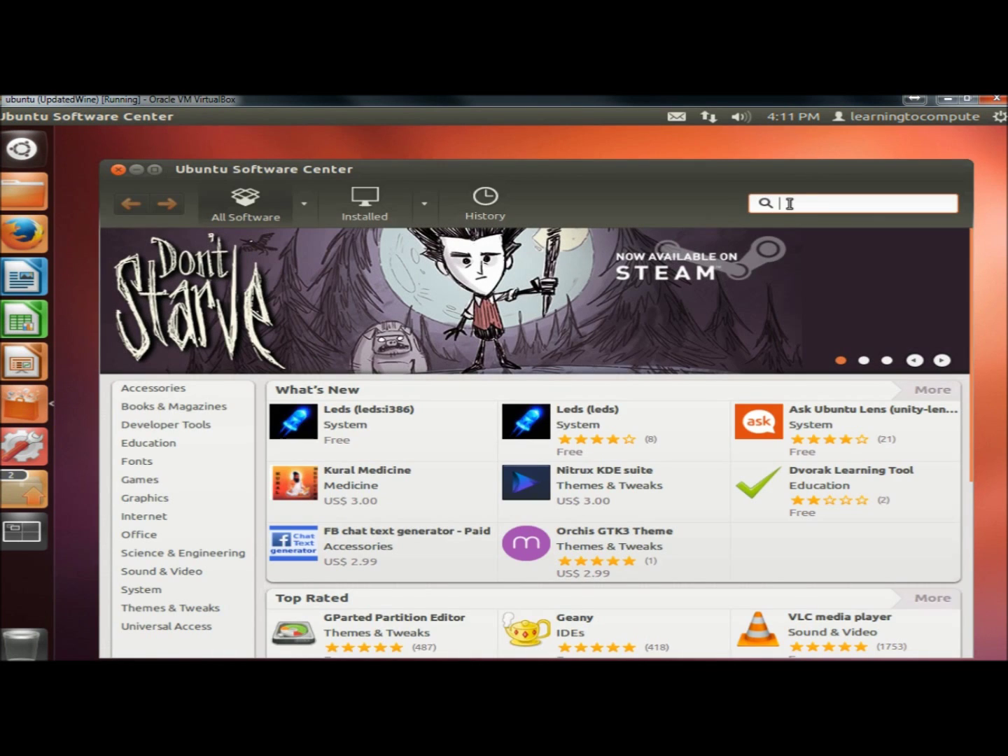
{"action": "type", "text": "wine"}
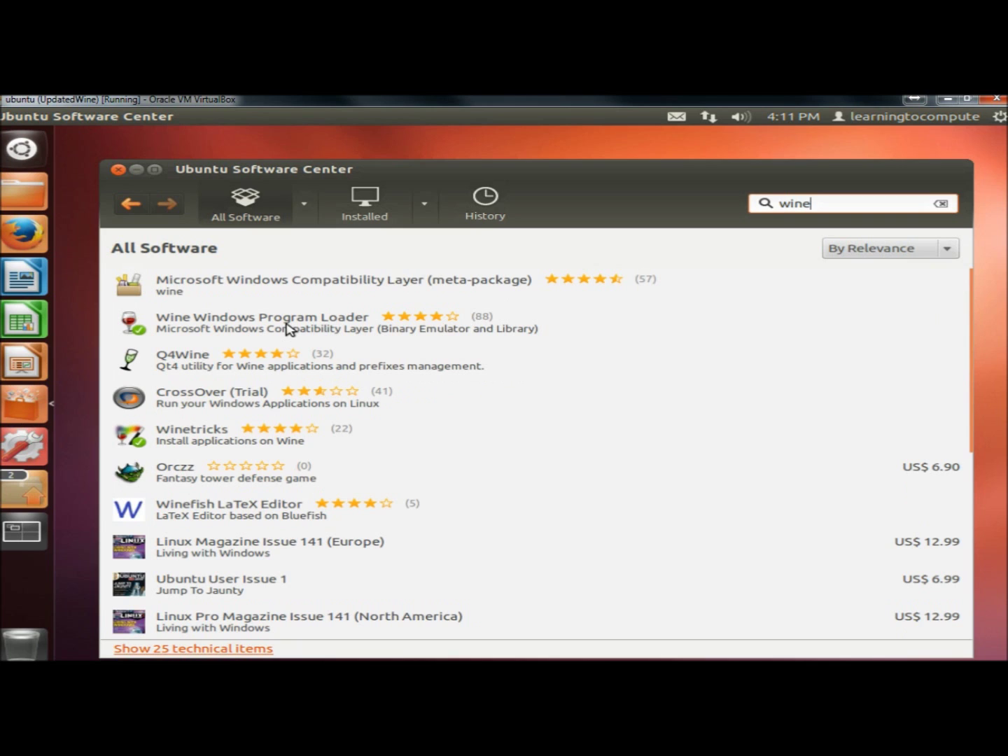
{"action": "left_click", "coordinate": [264, 324]}
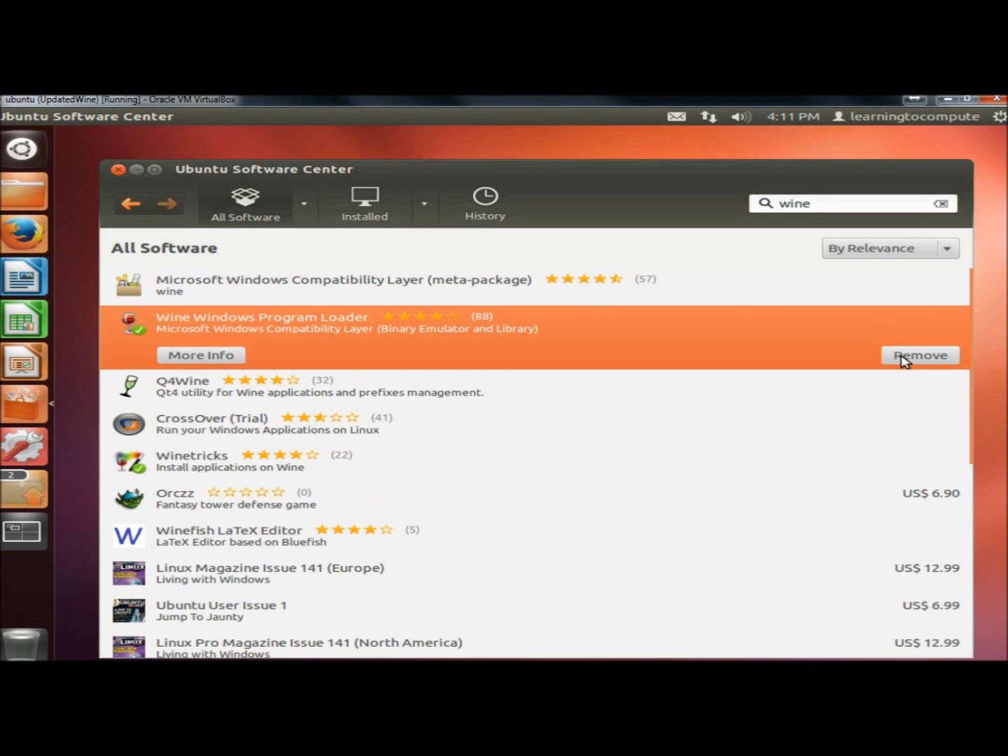
{"action": "key", "text": "Return"}
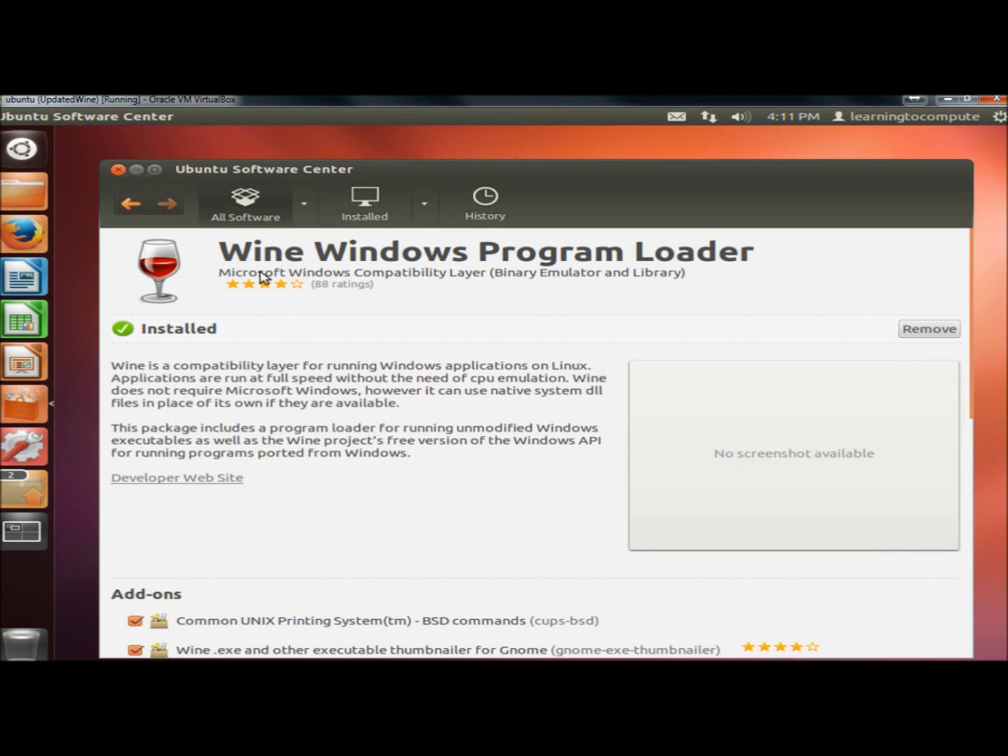
Step: Google 'teamviewer' in Firefox and follow the Download sitelink to teamviewer.com
{"action": "left_click", "coordinate": [118, 170]}
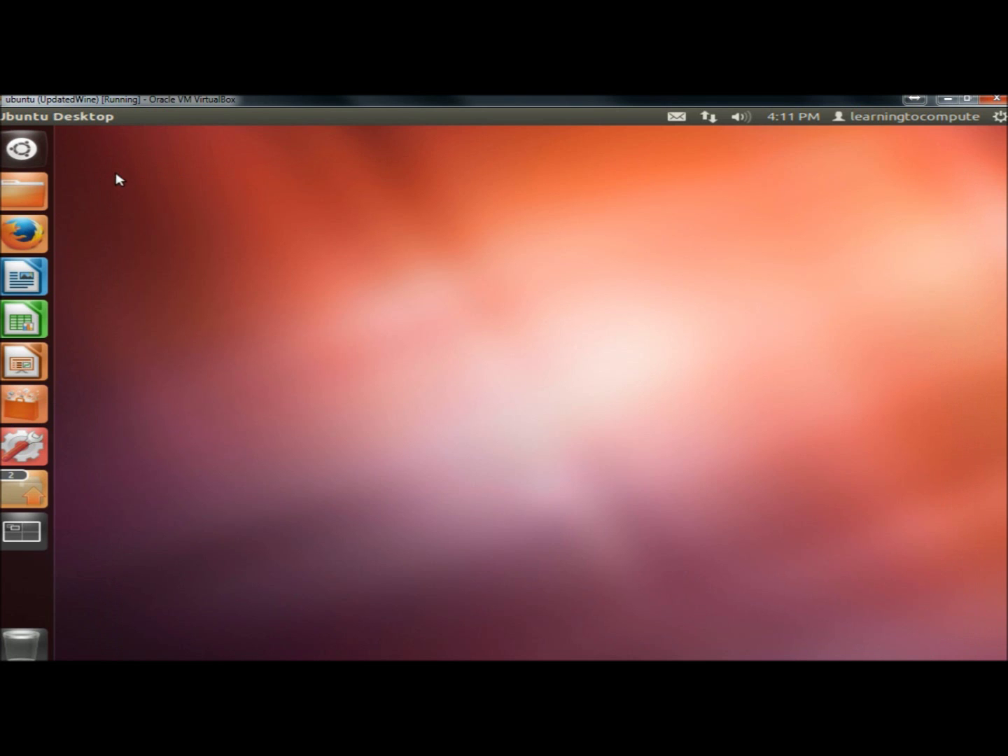
{"action": "left_click", "coordinate": [46, 230]}
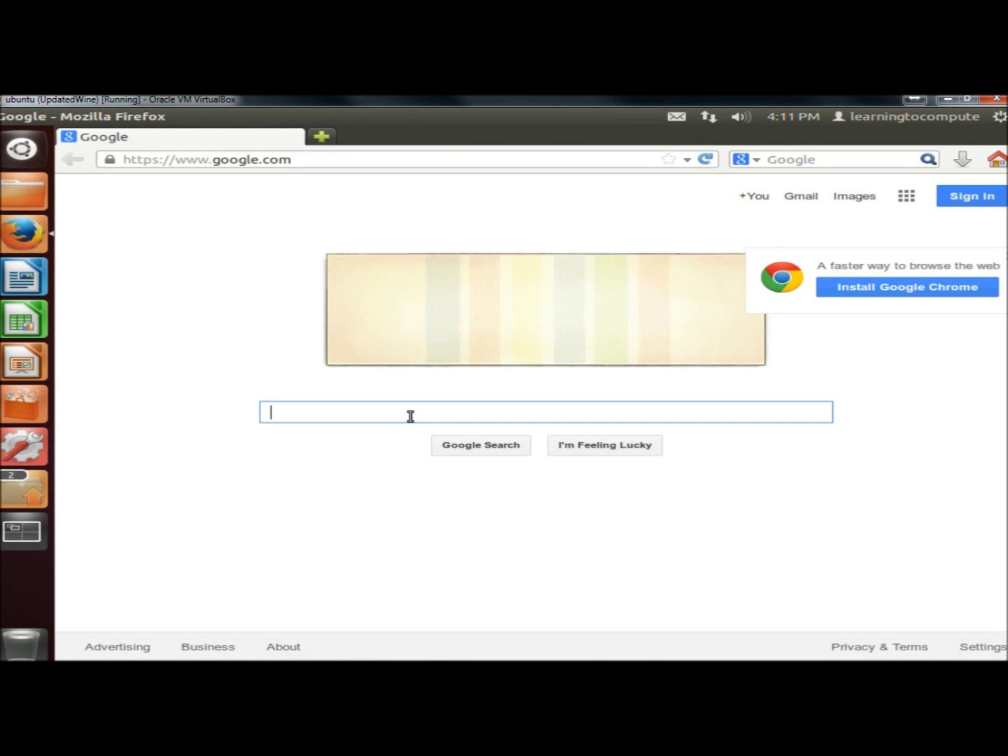
{"action": "type", "text": "teamview"}
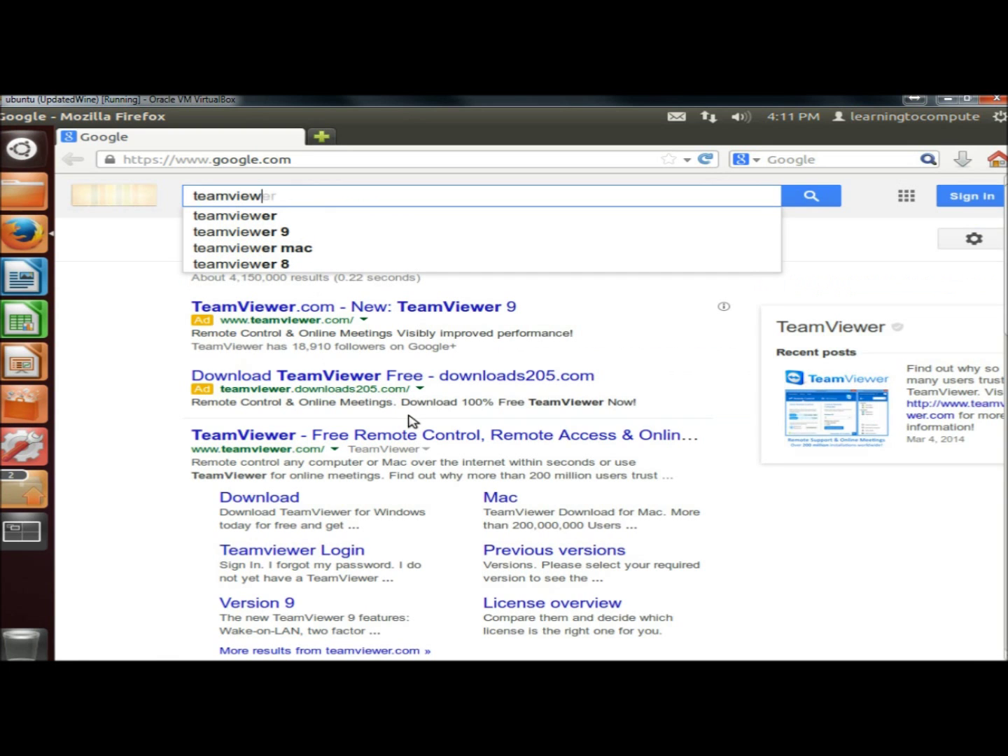
{"action": "type", "text": "er"}
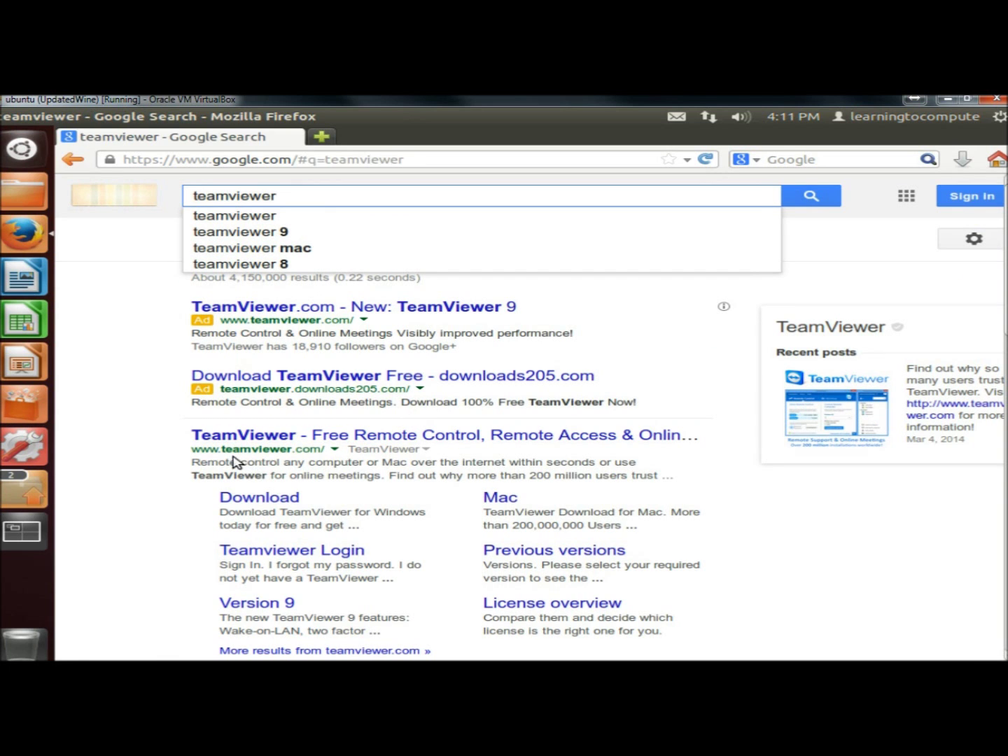
{"action": "left_click", "coordinate": [259, 498]}
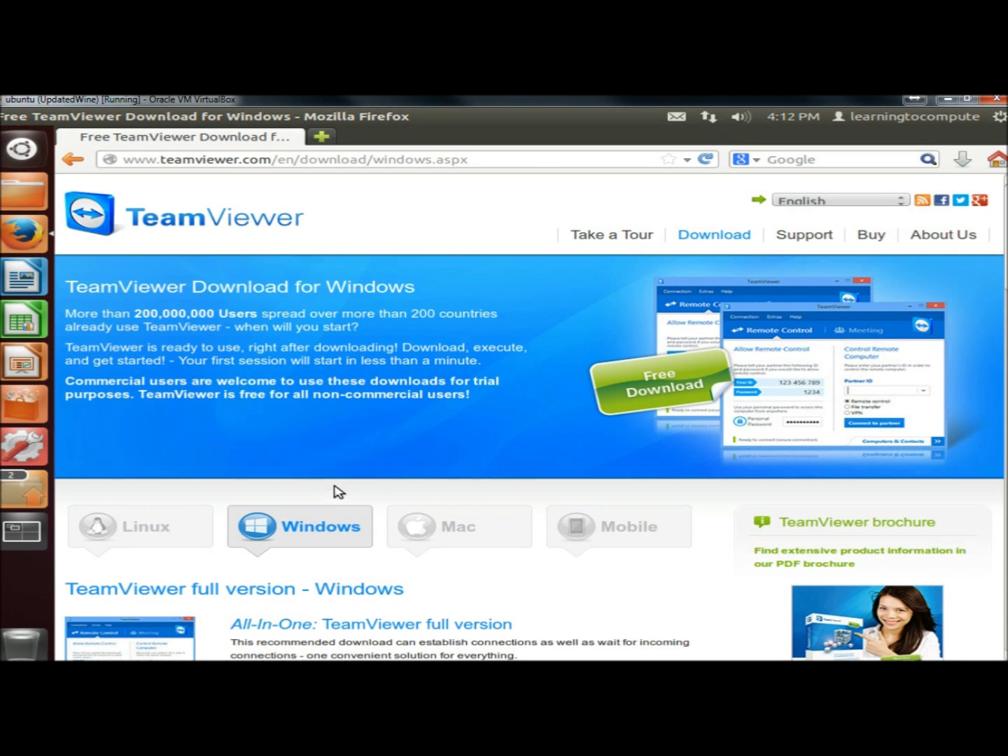
Step: On the Linux download page, start downloading the 32-bit Ubuntu/Debian deb v9.0.24147
{"action": "left_click", "coordinate": [153, 540]}
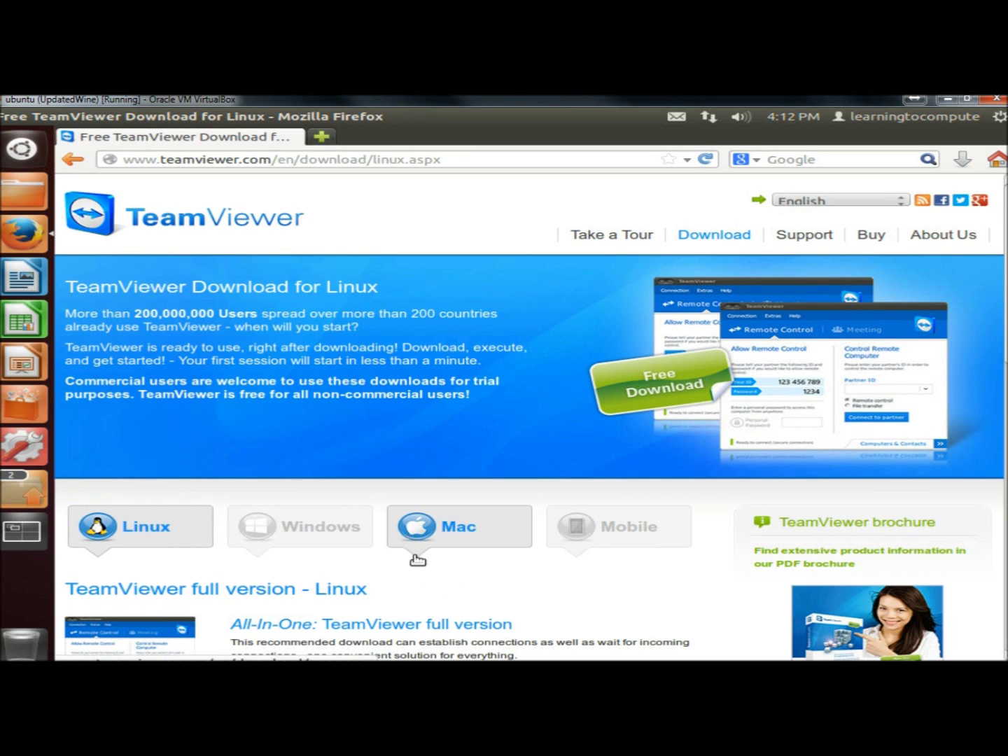
{"action": "scroll", "coordinate": [530, 417], "scroll_direction": "down", "scroll_amount": 8}
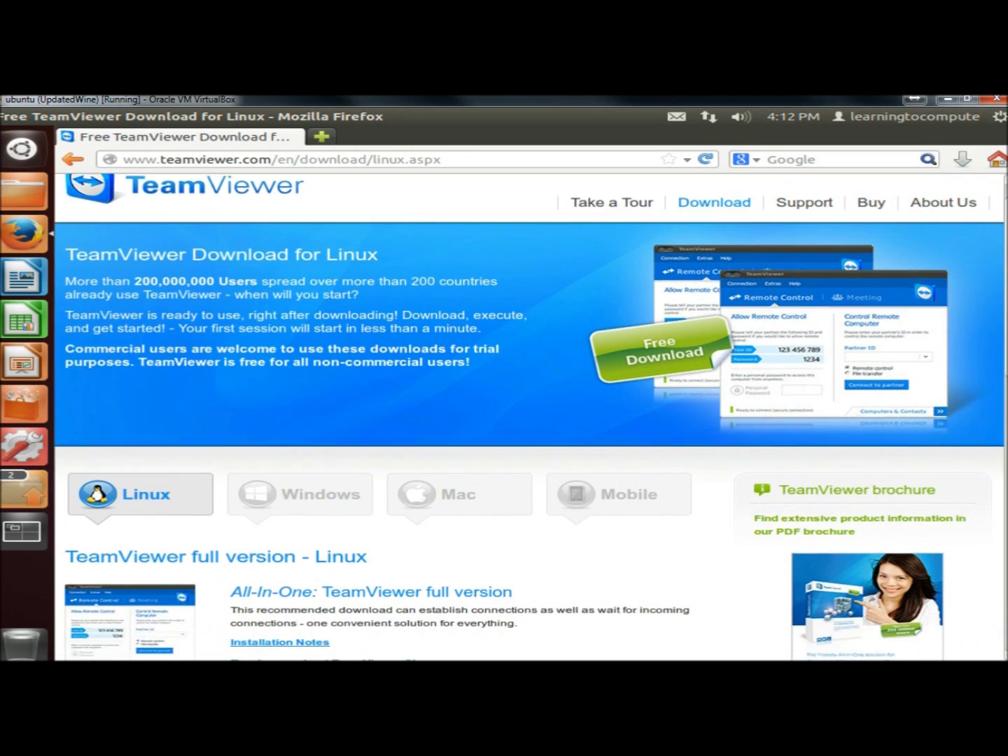
{"action": "scroll", "coordinate": [531, 417], "scroll_direction": "down", "scroll_amount": 2}
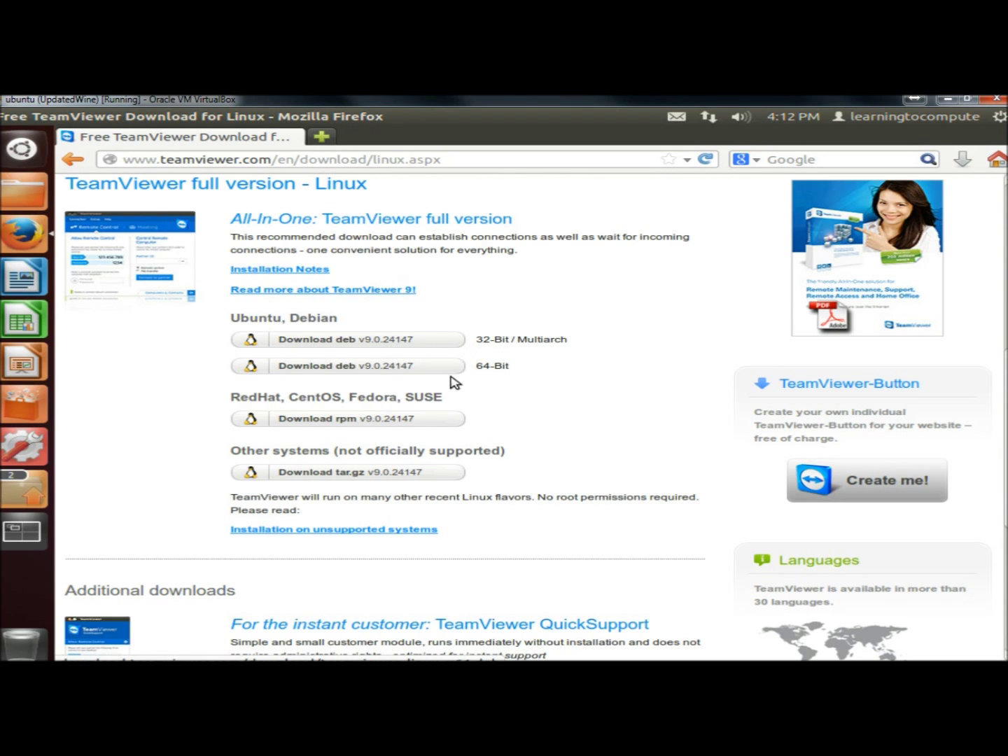
{"action": "left_click", "coordinate": [370, 339]}
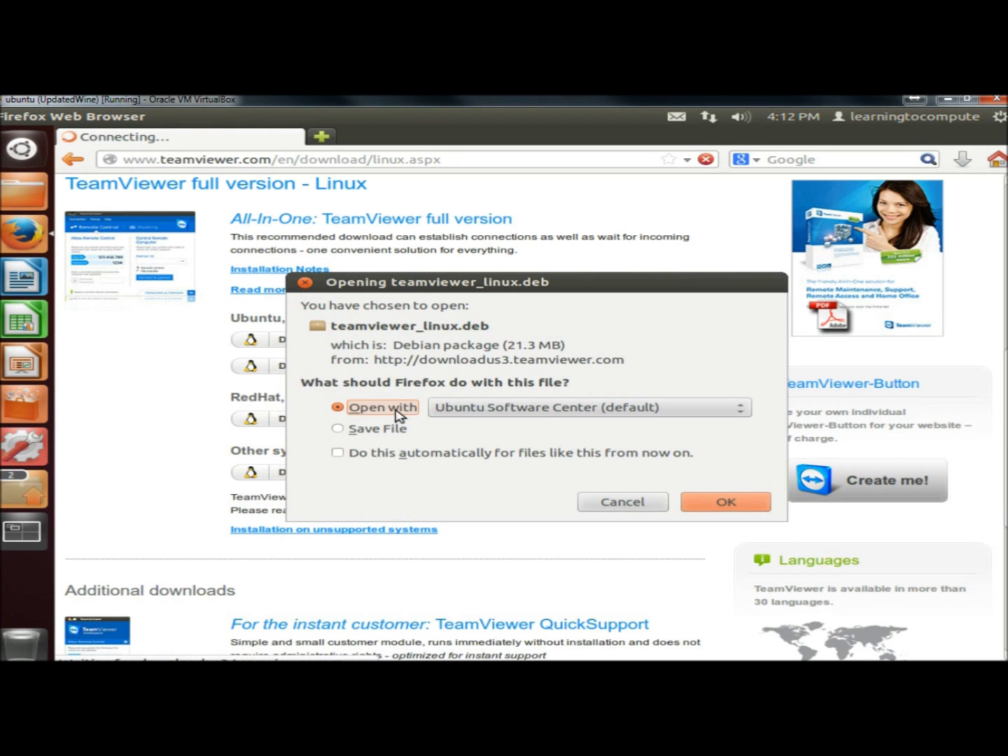
Step: Open teamviewer_linux.deb with Ubuntu Software Center and minimize Firefox
{"action": "key", "text": "Return"}
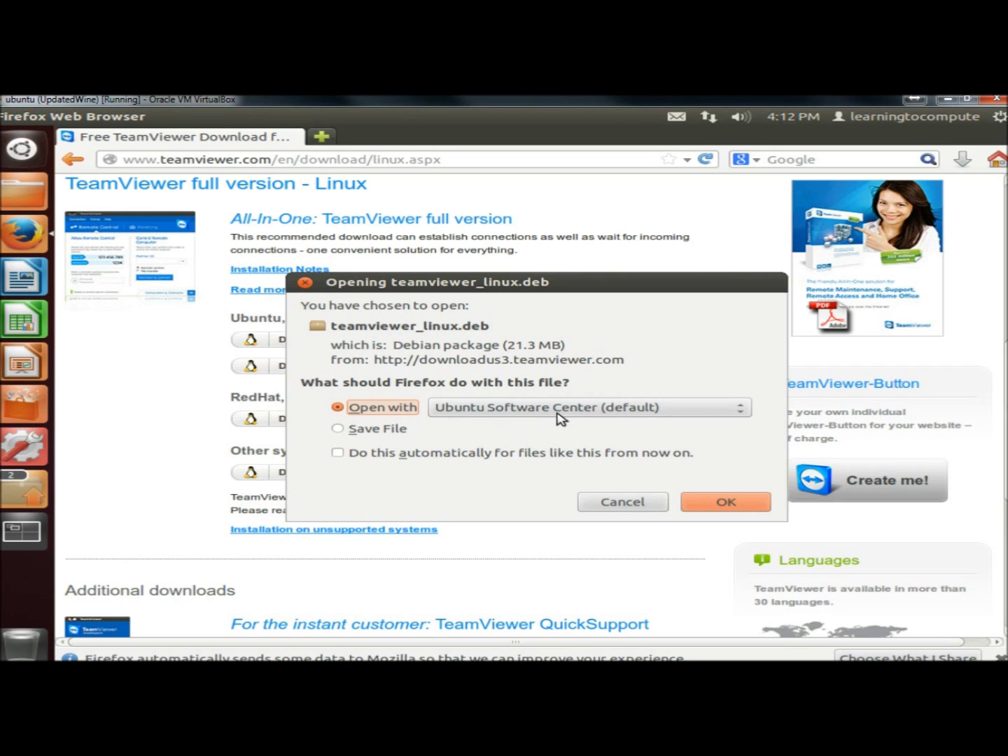
{"action": "left_click", "coordinate": [731, 510]}
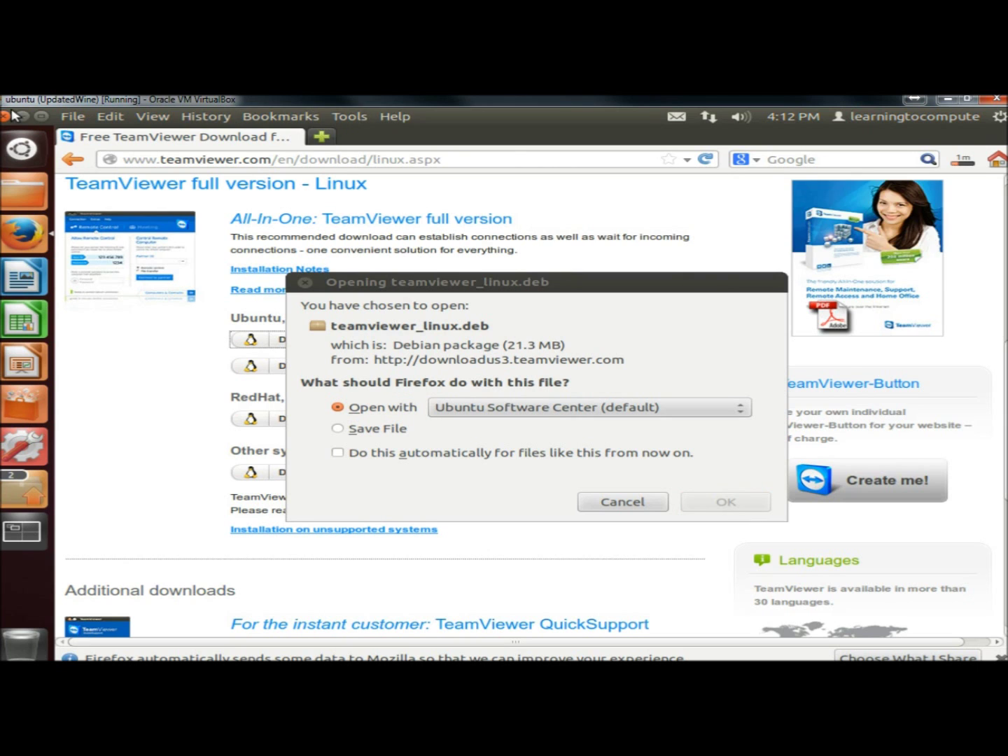
{"action": "left_click", "coordinate": [22, 117]}
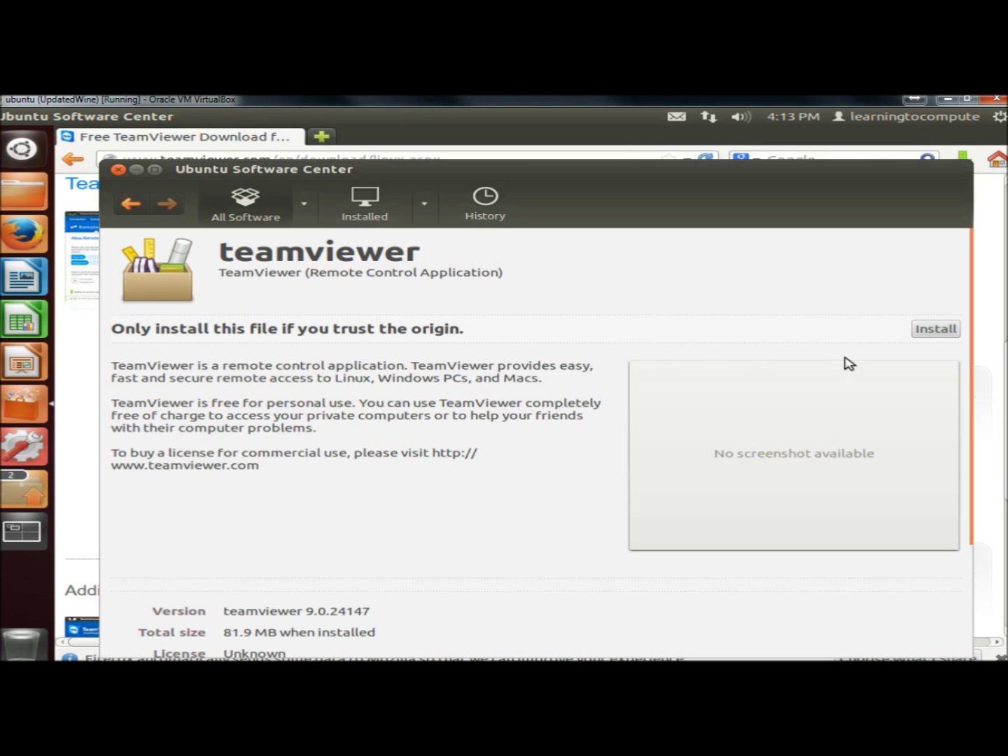
Step: Install the teamviewer 9.0.24147 package by authenticating with the account password, then close Software Center and Firefox
{"action": "left_click", "coordinate": [936, 335]}
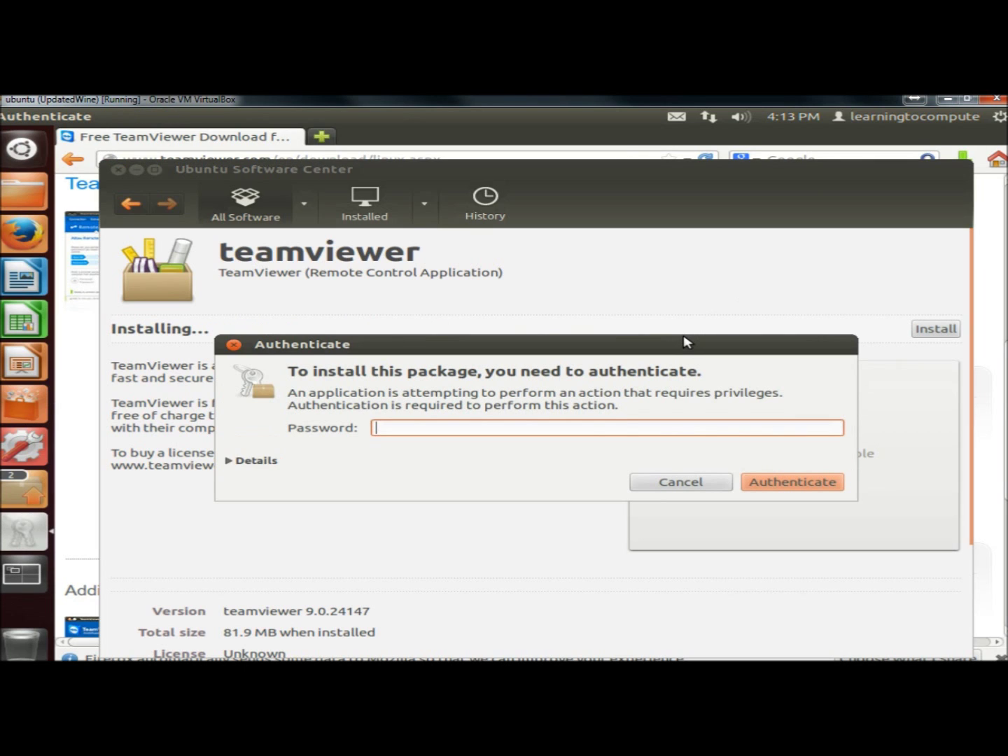
{"action": "type", "text": "password"}
{"action": "key", "text": "Return"}
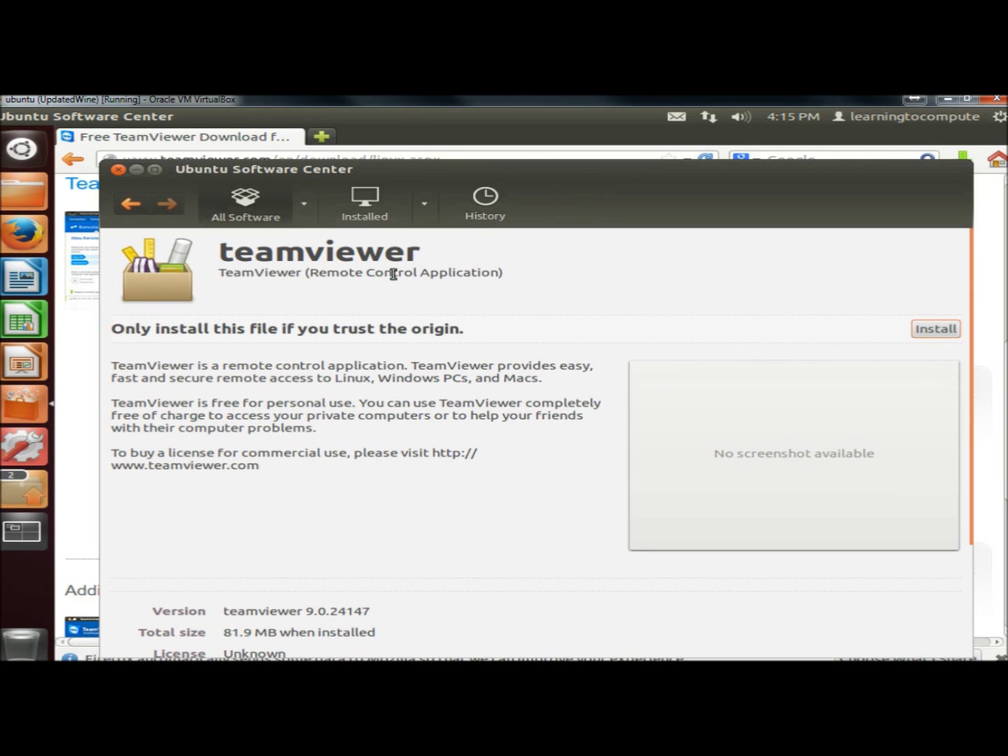
{"action": "left_click", "coordinate": [118, 170]}
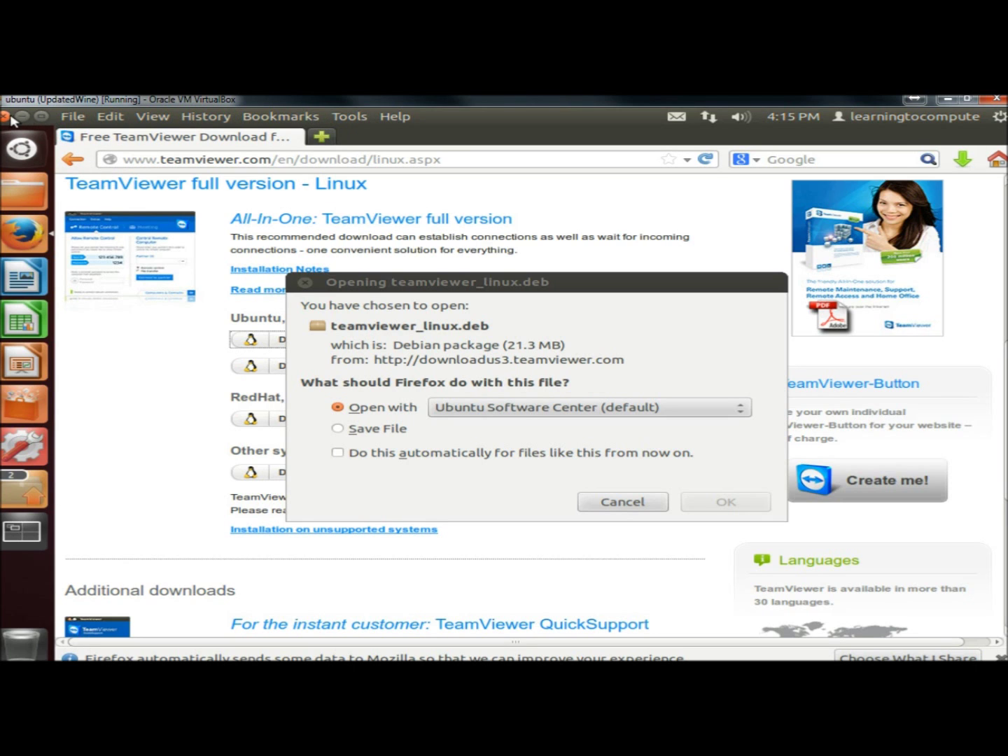
{"action": "left_click", "coordinate": [4, 116]}
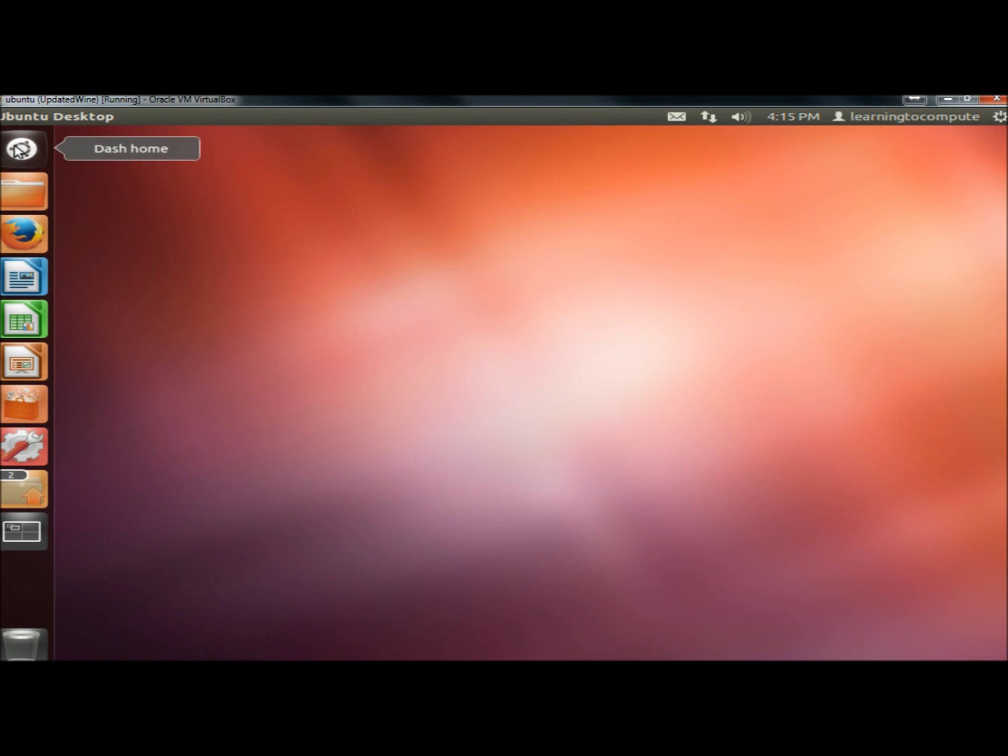
Step: Search the Dash for 'teamview', pin TeamViewer 9 to the launcher and launch it
{"action": "left_click", "coordinate": [20, 150]}
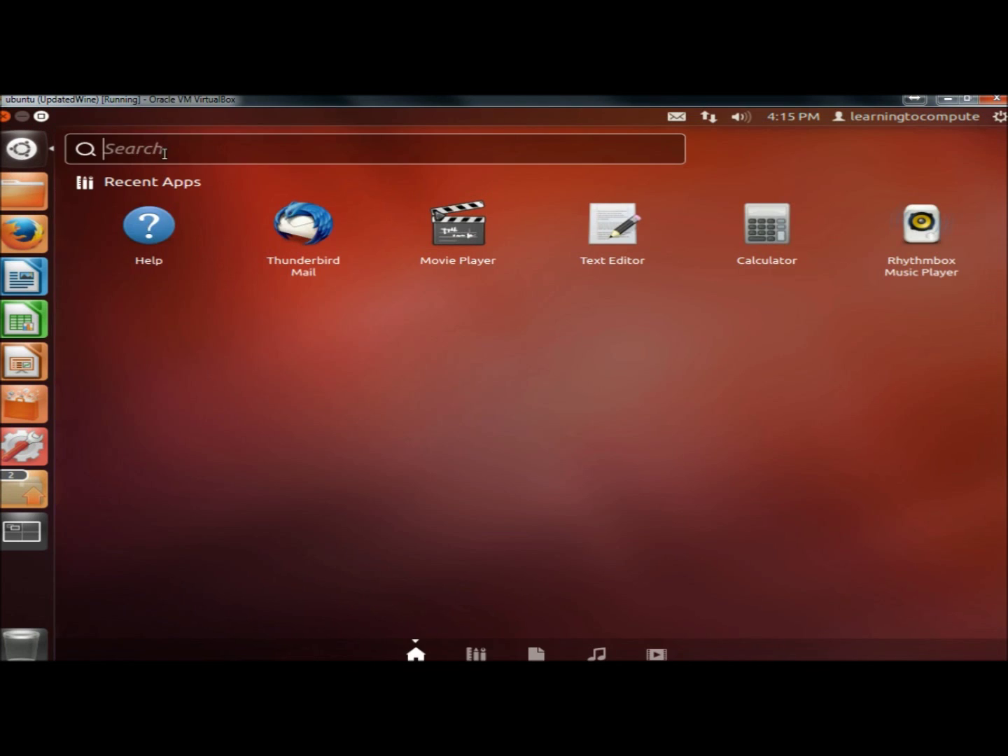
{"action": "type", "text": "teamview"}
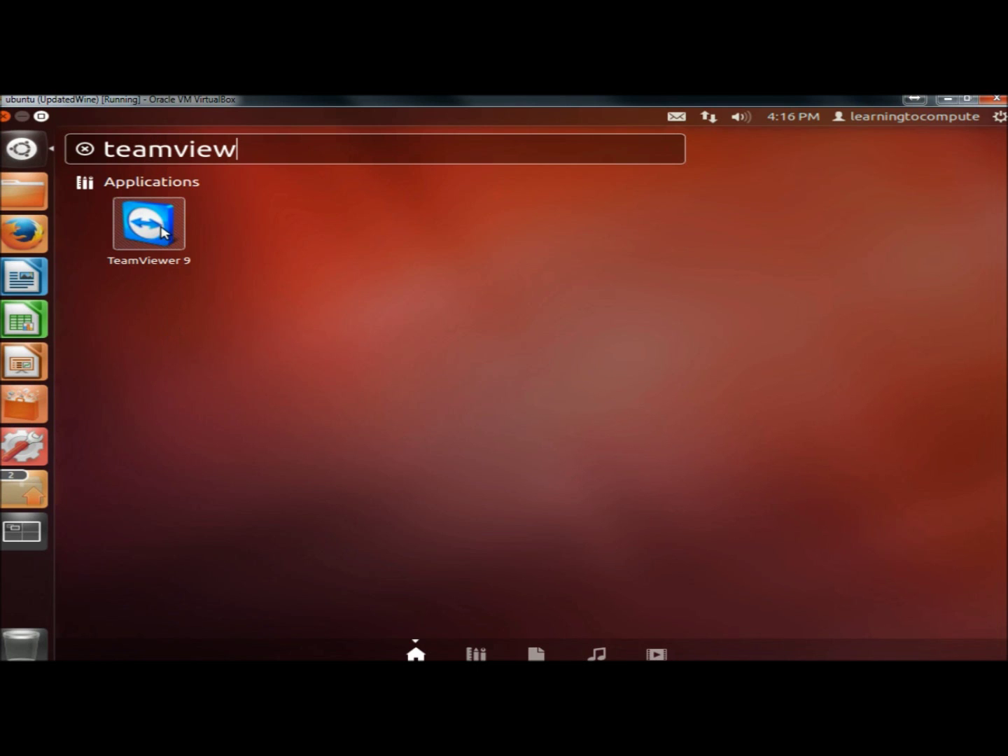
{"action": "left_click_drag", "start_coordinate": [163, 231], "coordinate": [23, 518]}
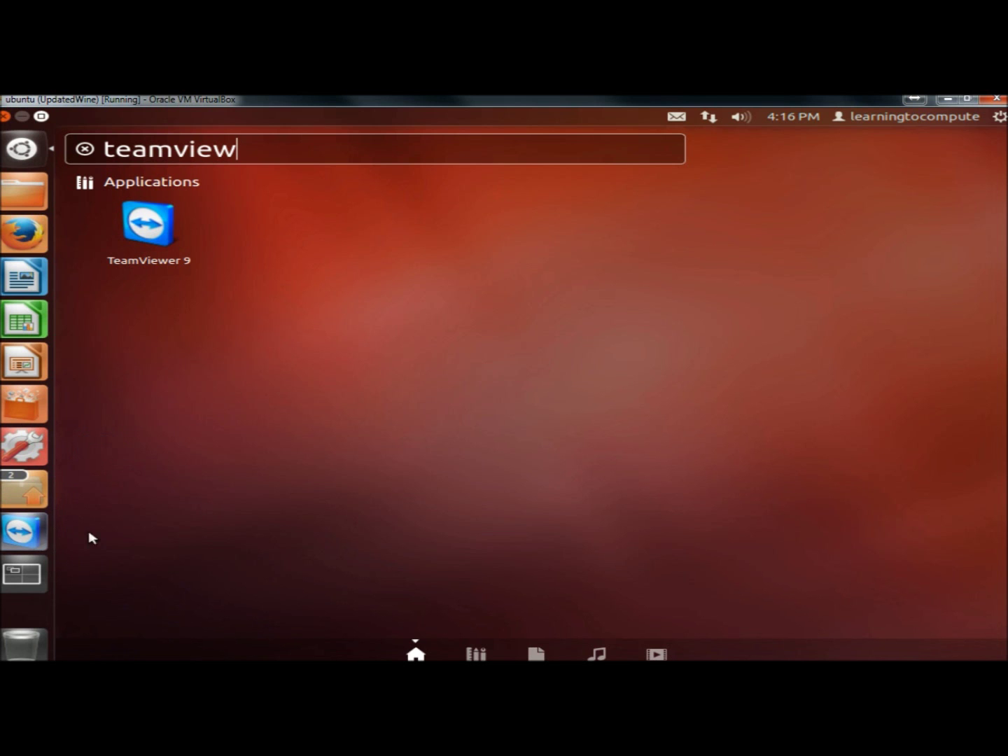
{"action": "left_click", "coordinate": [5, 112]}
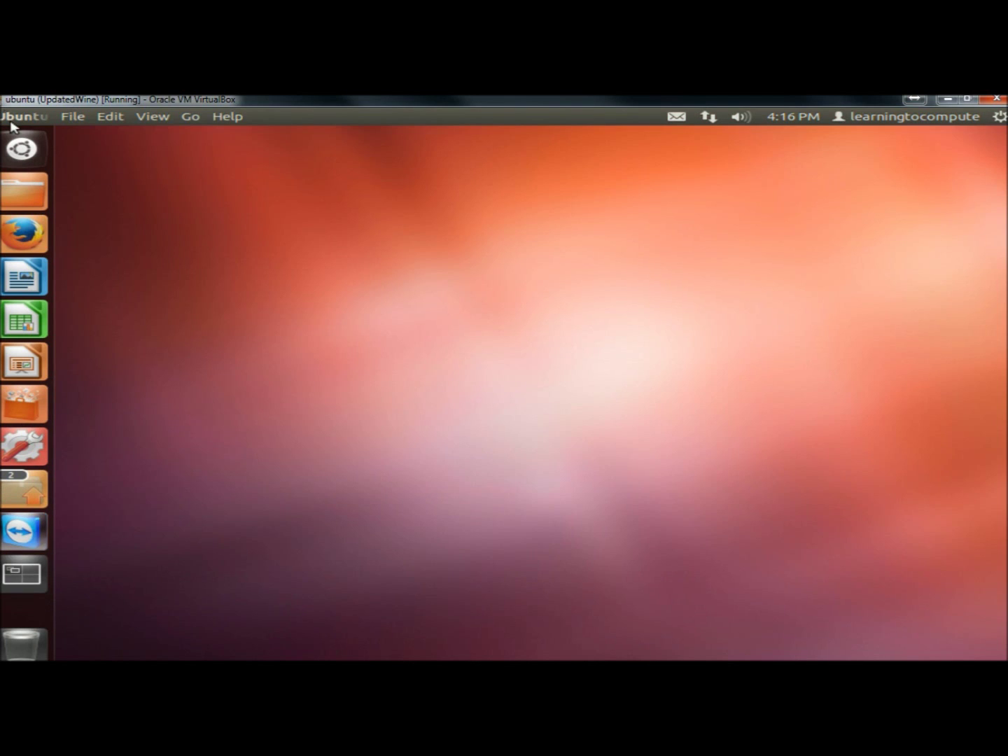
{"action": "left_click", "coordinate": [21, 533]}
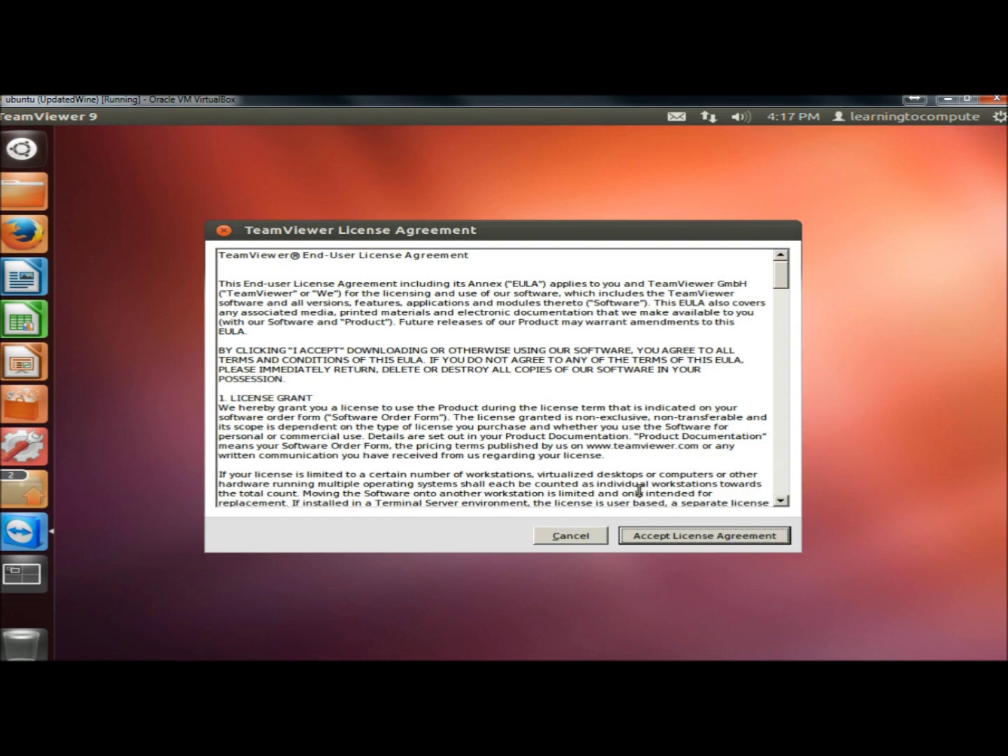
Step: Accept the TeamViewer license agreement to reach the main window
{"action": "left_click", "coordinate": [684, 543]}
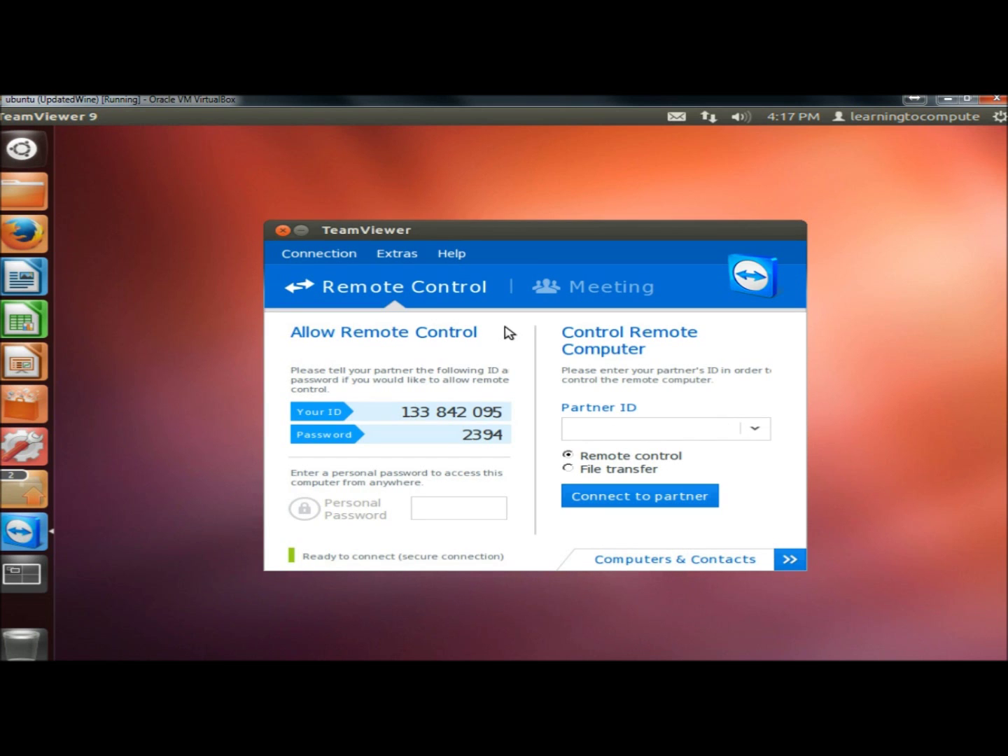
{"action": "left_click", "coordinate": [398, 255]}
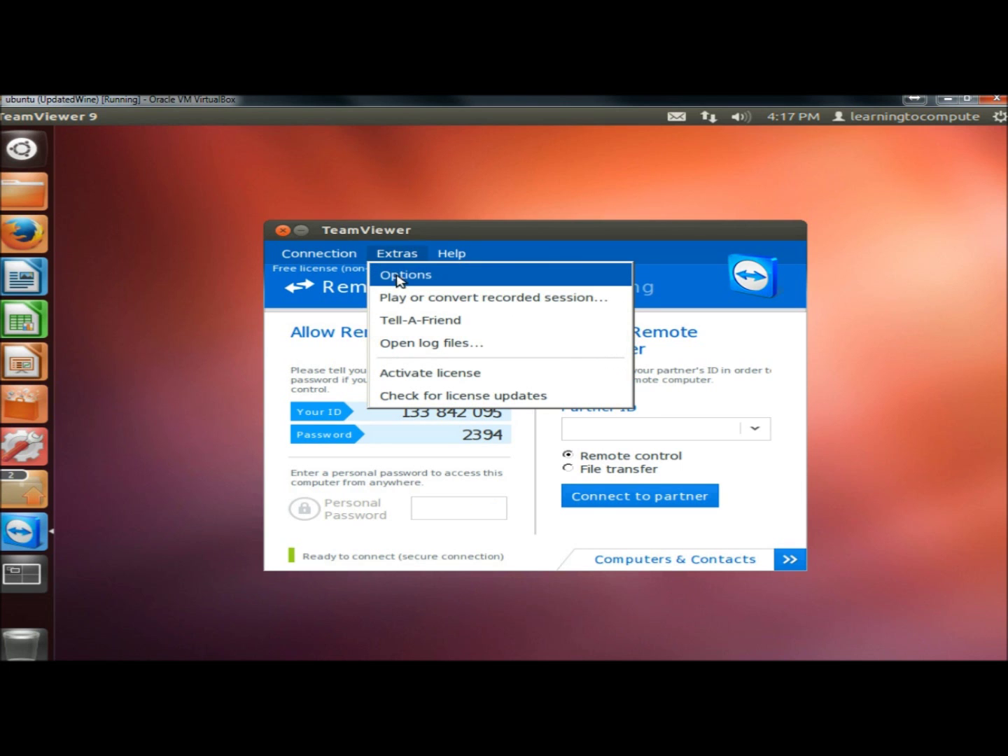
{"action": "left_click", "coordinate": [398, 277]}
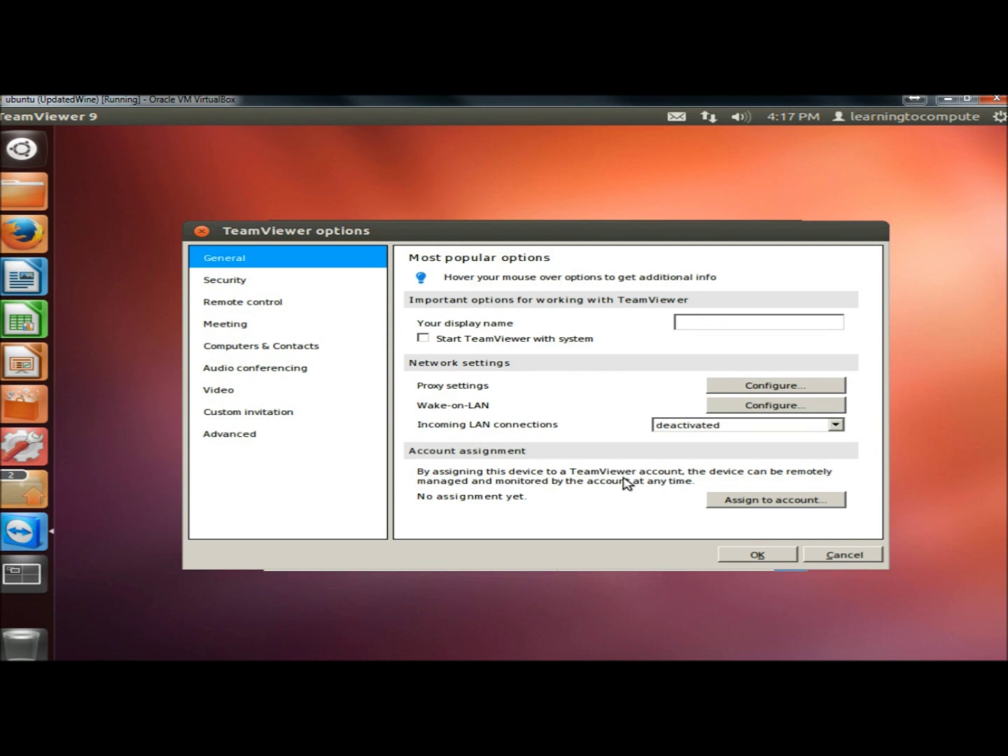
{"action": "left_click", "coordinate": [768, 558]}
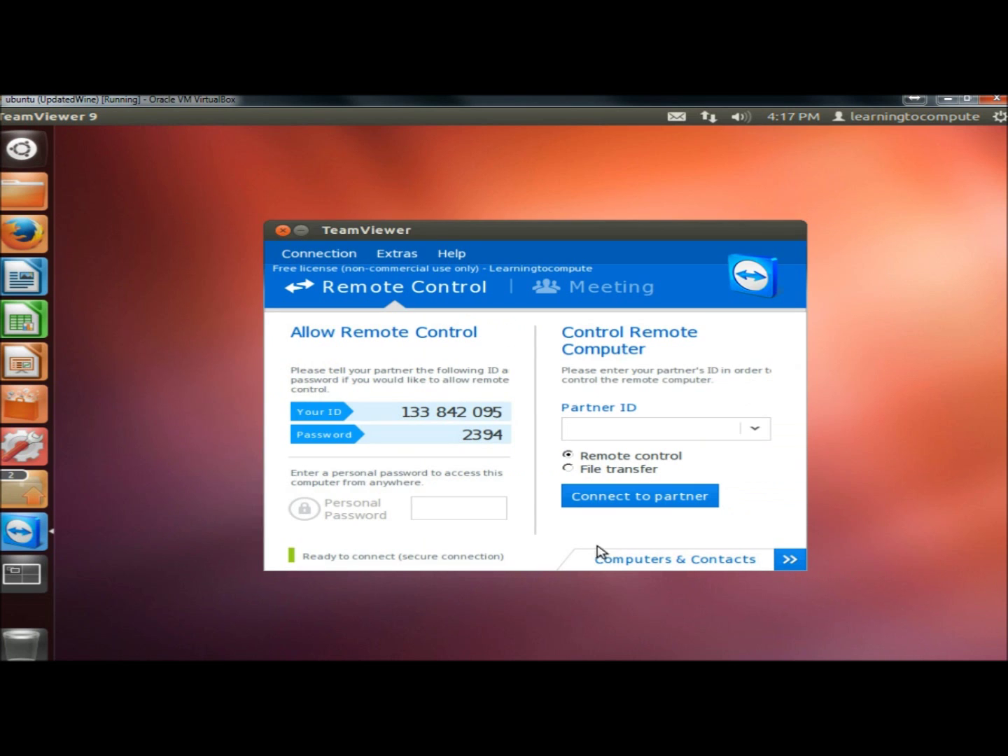